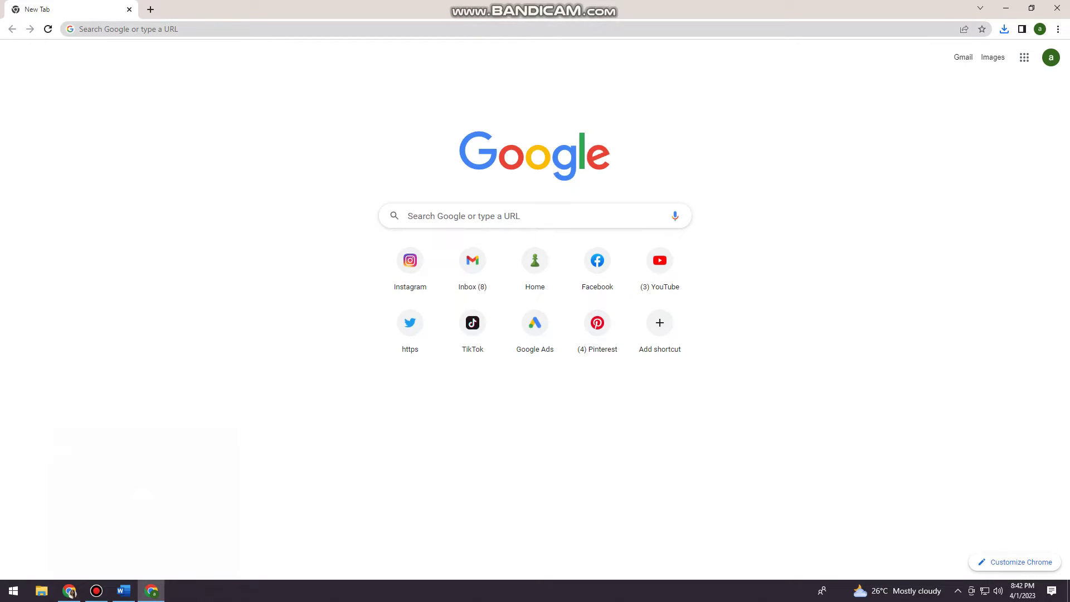
# Load the Pinterest home feed to reach the "you are stronger than what you think" pin
pyautogui.click(597, 326)
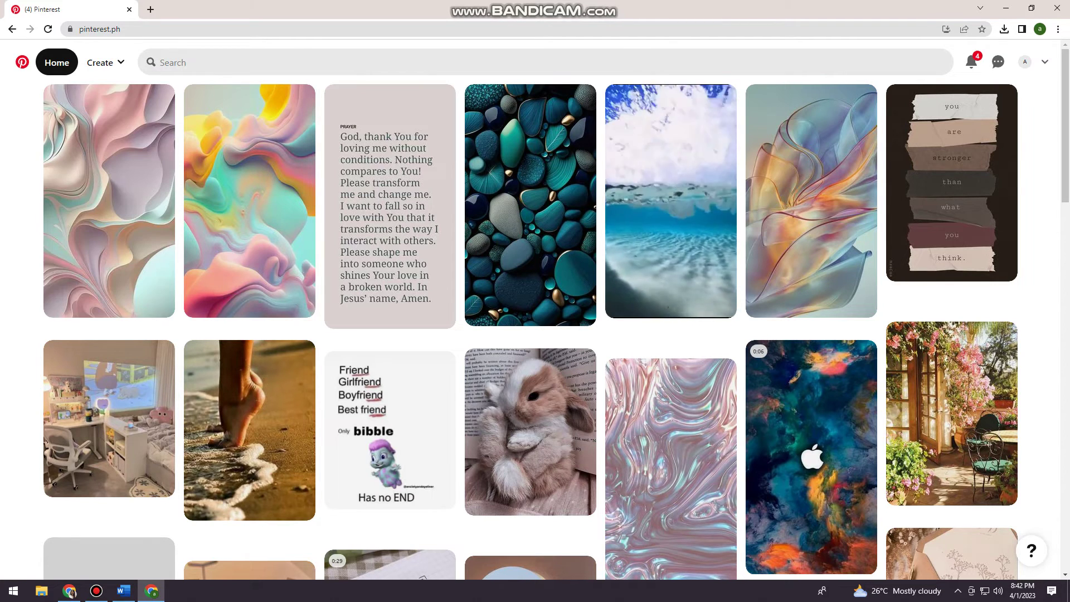
# Open the "you are stronger than what you think" pin and show its more-options menu
pyautogui.click(951, 185)
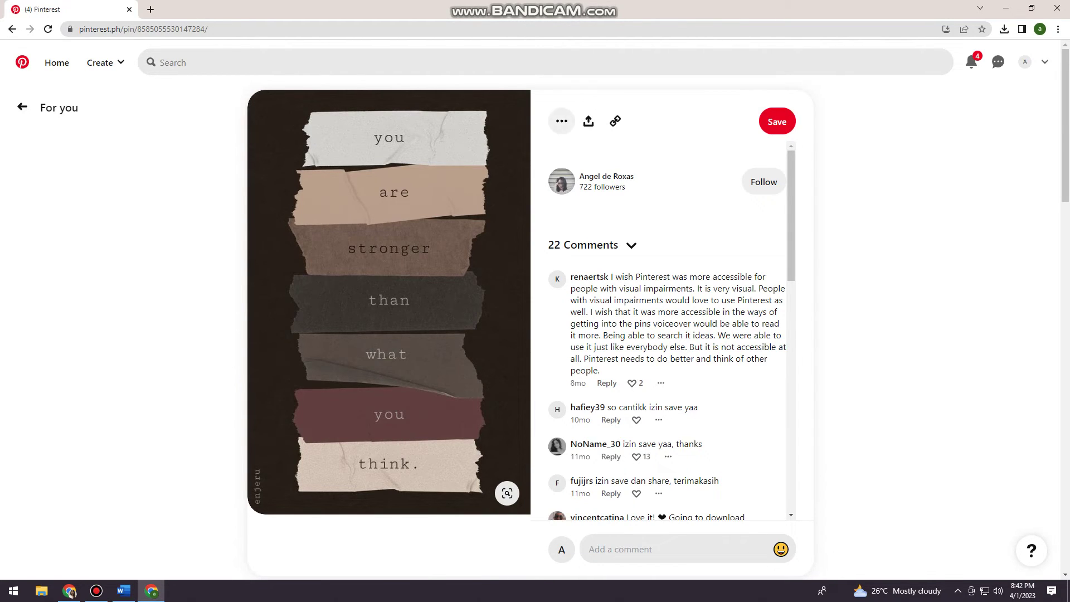
pyautogui.click(561, 120)
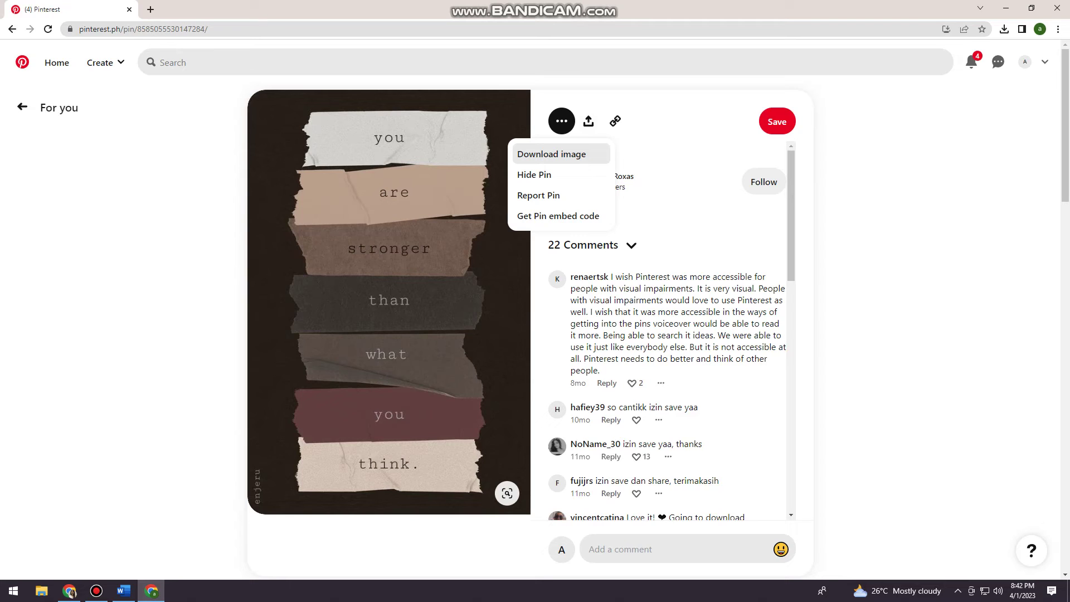
# Download the pin's image to the computer as download.jpg
pyautogui.click(552, 155)
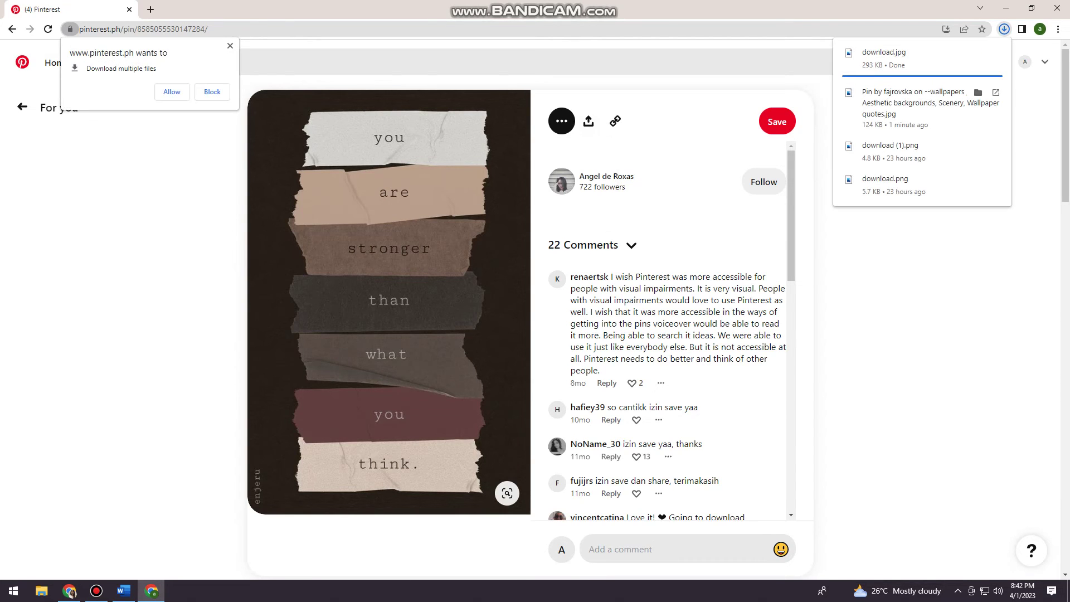